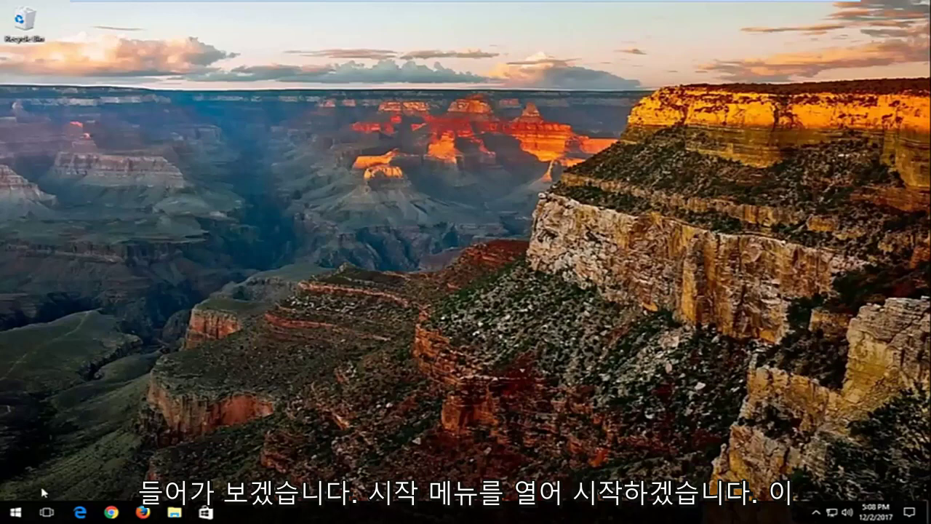
# Search for 'services' from Start and launch the Services app
pyautogui.click(12, 517)
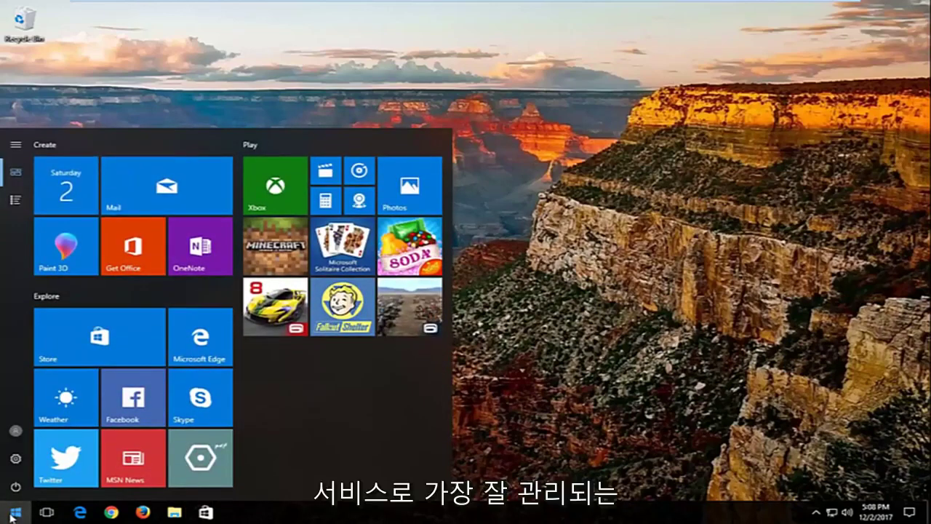
pyautogui.click(11, 518)
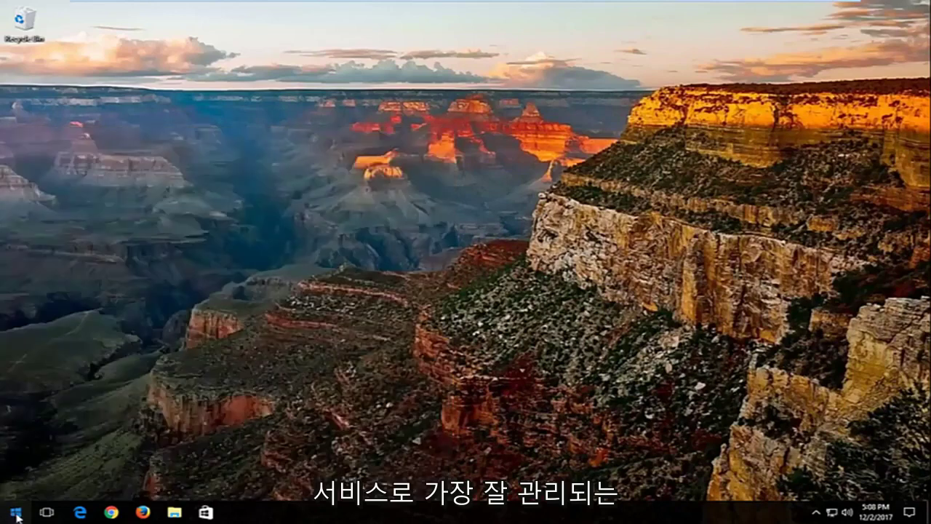
pyautogui.write('services')
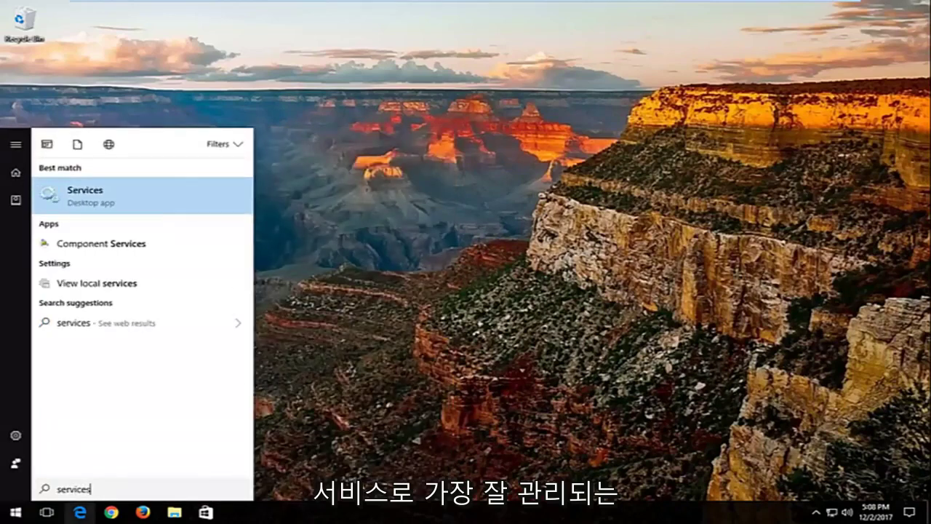
pyautogui.click(90, 202)
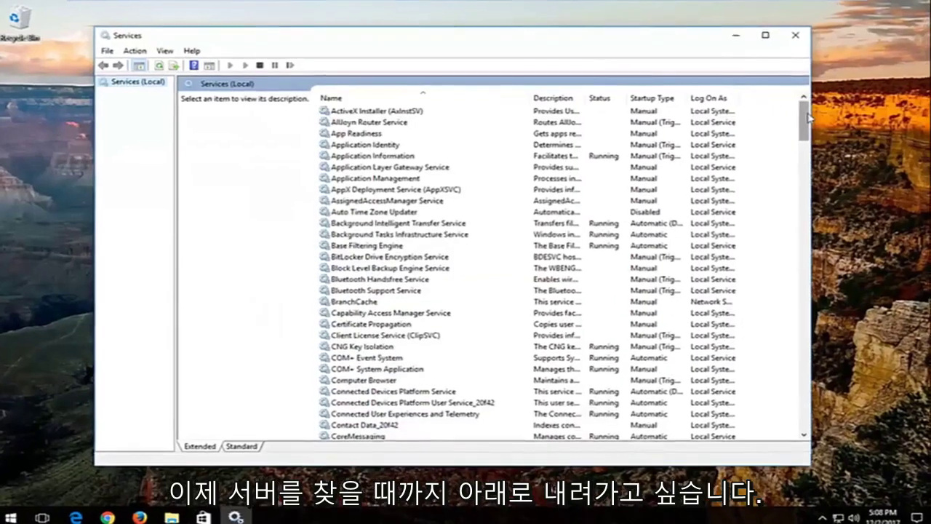
# Change the Superfetch service's startup type to Disabled and apply it
pyautogui.moveTo(798, 121)
pyautogui.mouseDown()
pyautogui.moveTo(809, 276)
pyautogui.moveTo(864, 351)
pyautogui.mouseUp()
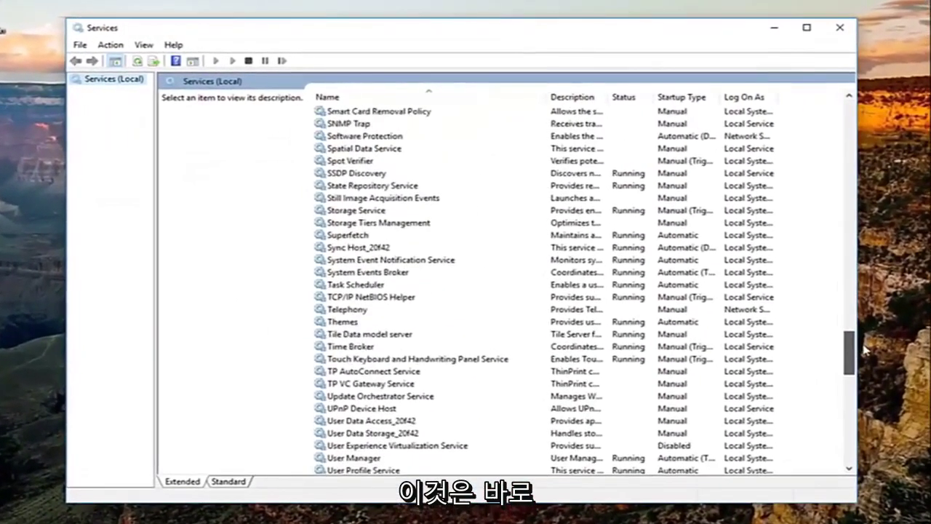
pyautogui.click(340, 237)
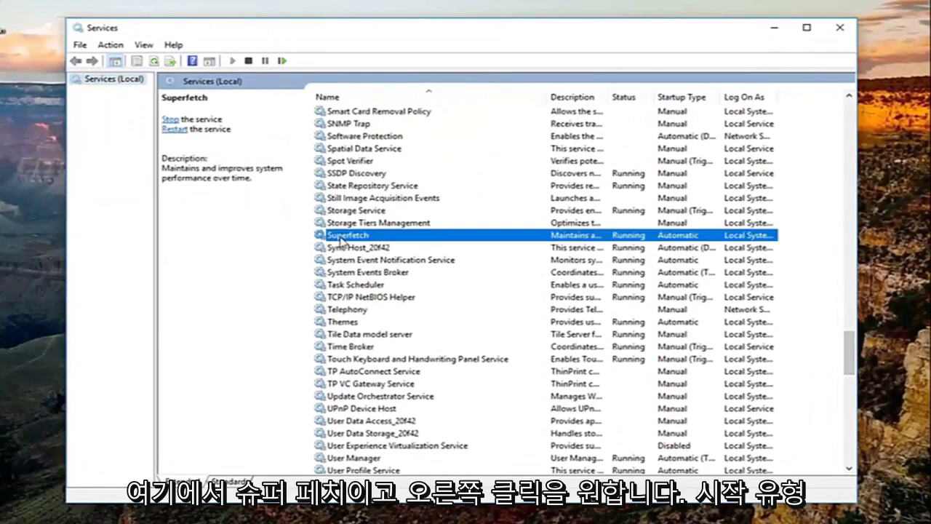
pyautogui.rightClick(340, 239)
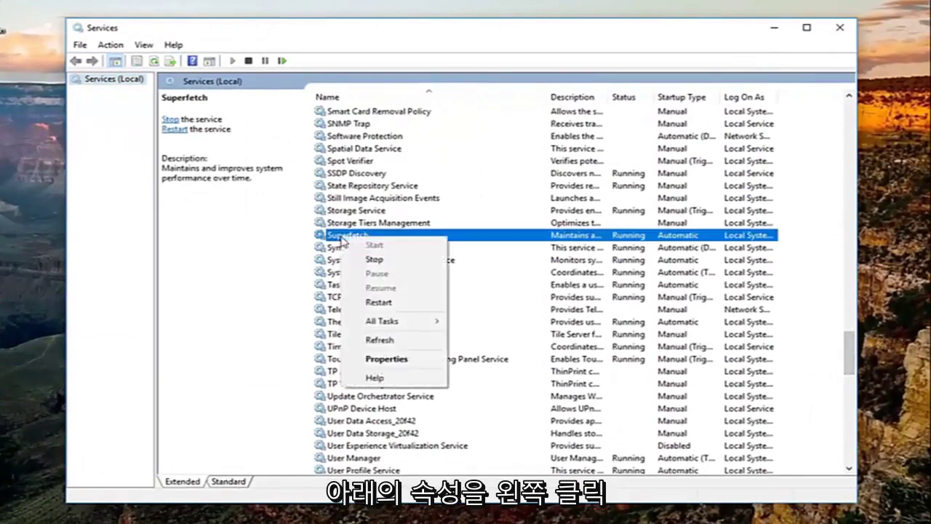
pyautogui.click(386, 359)
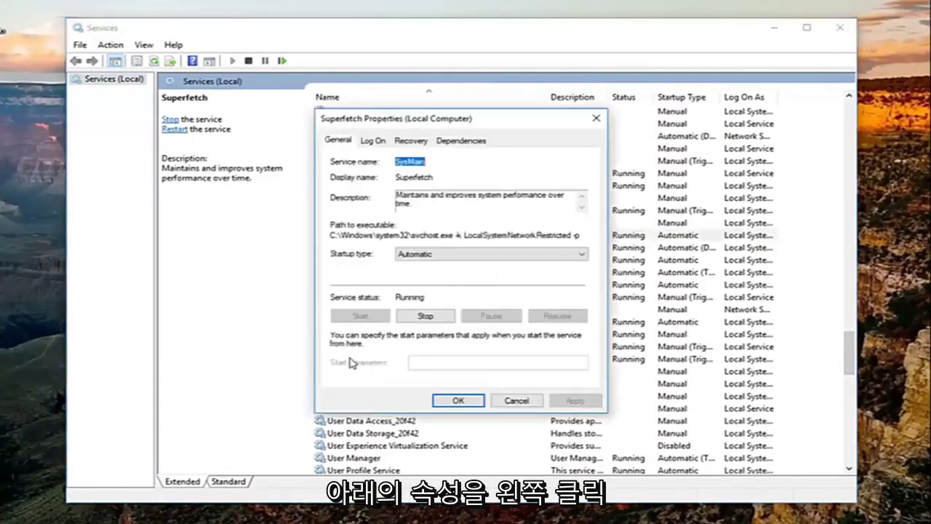
pyautogui.click(565, 261)
pyautogui.click(411, 292)
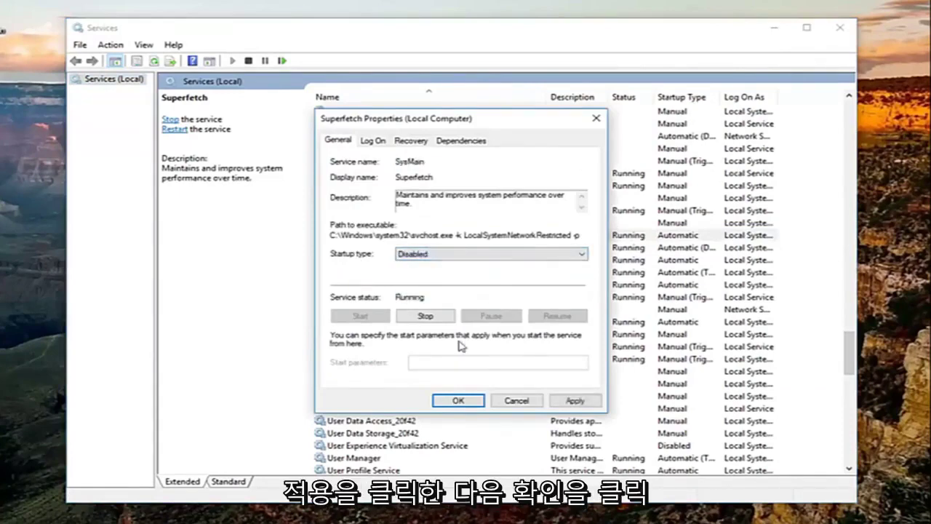
pyautogui.click(571, 400)
pyautogui.click(458, 401)
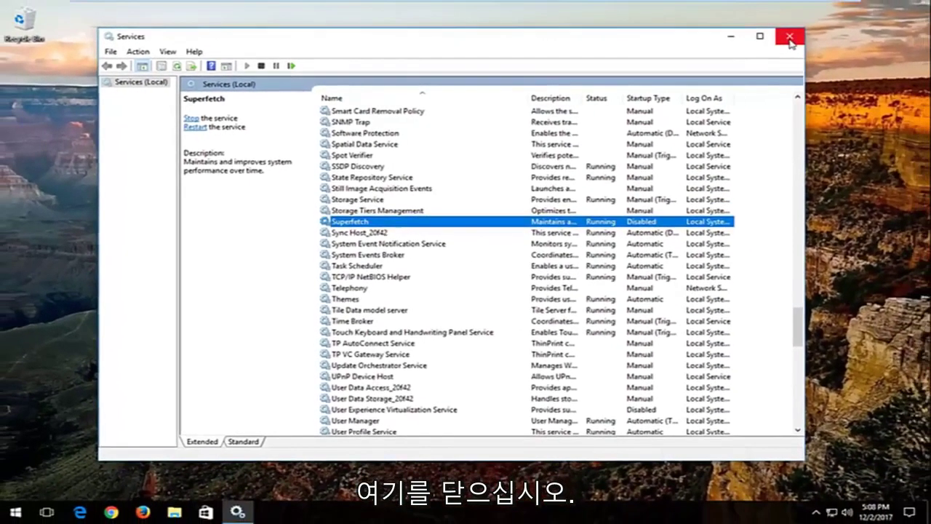
# Close Services and launch Task Manager from the taskbar, expanded to More details
pyautogui.click(789, 38)
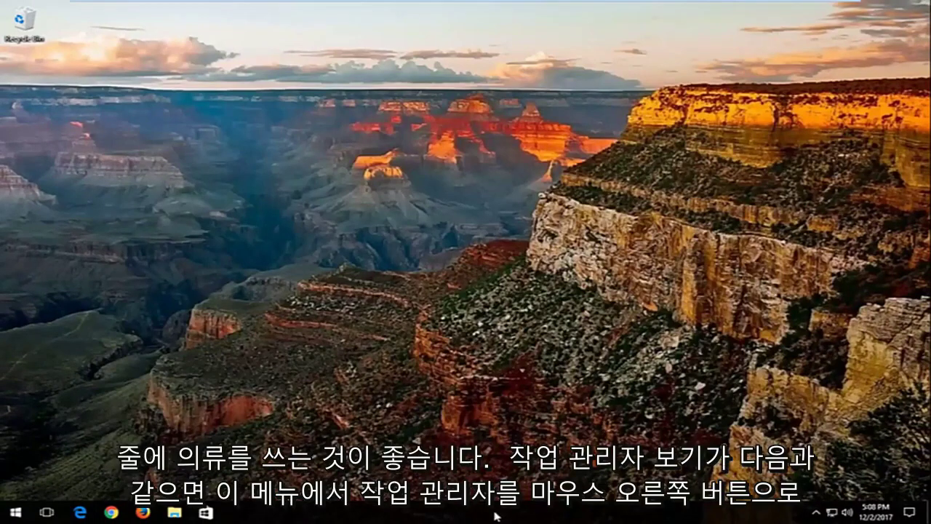
pyautogui.rightClick(495, 516)
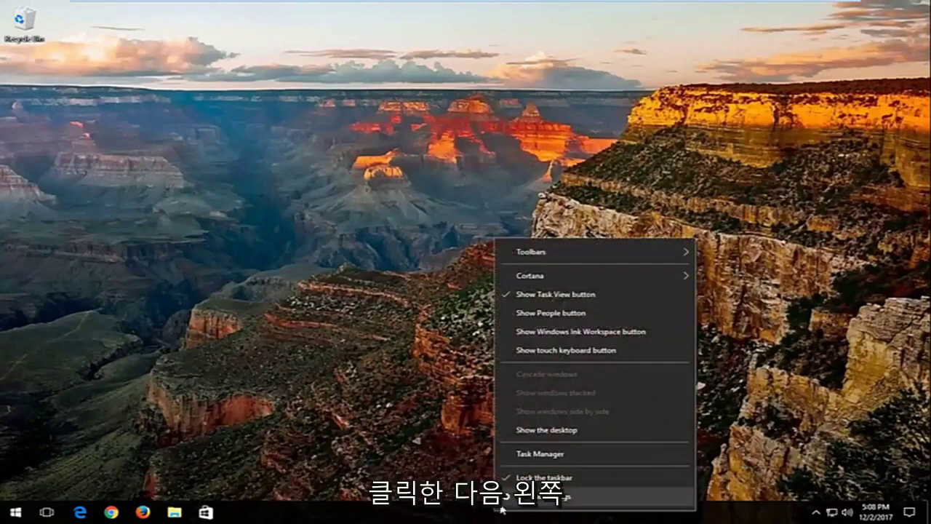
pyautogui.click(544, 456)
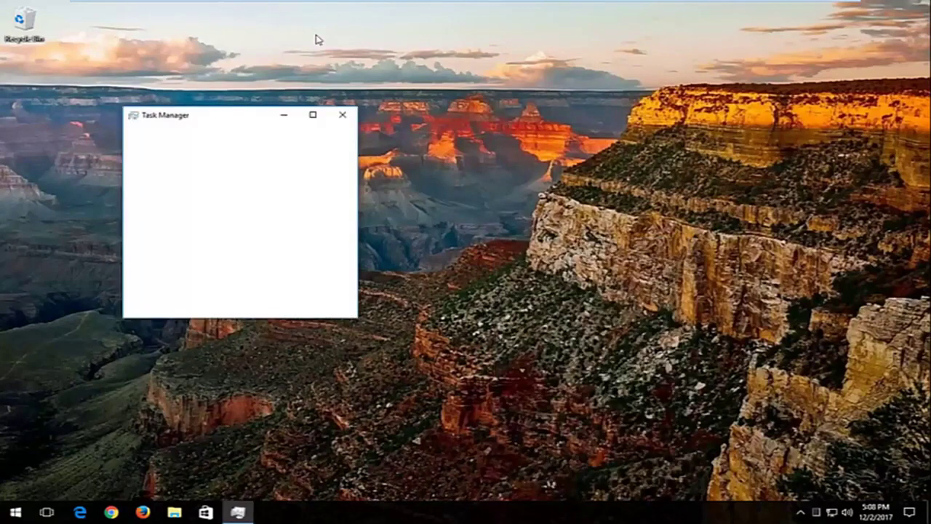
pyautogui.moveTo(225, 118); pyautogui.dragTo(383, 85)
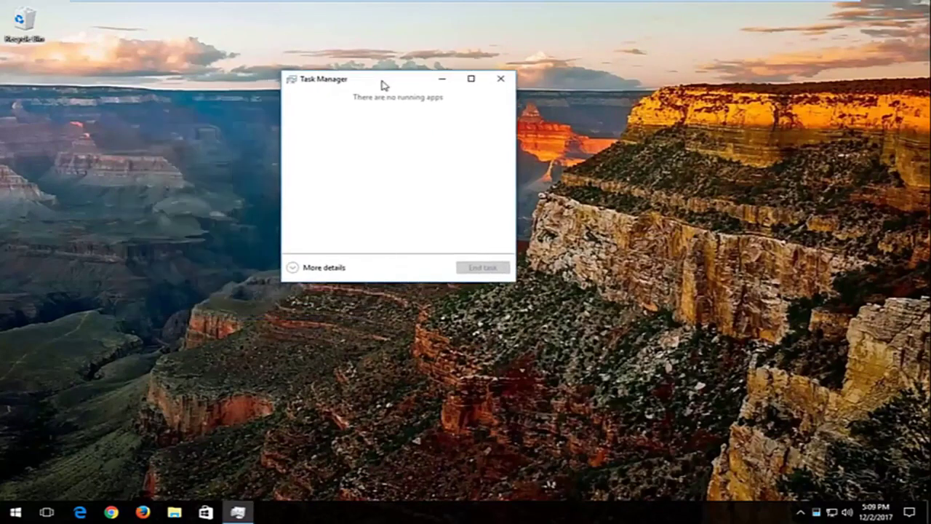
pyautogui.click(310, 269)
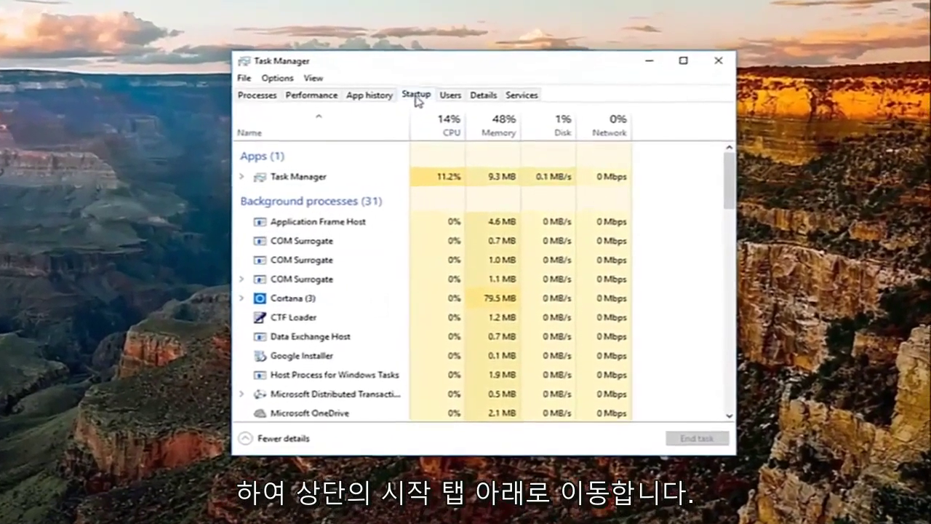
# Browse the Startup tab entries: OneDrive, VMware Tools Core Service, Windows Defender
pyautogui.click(417, 97)
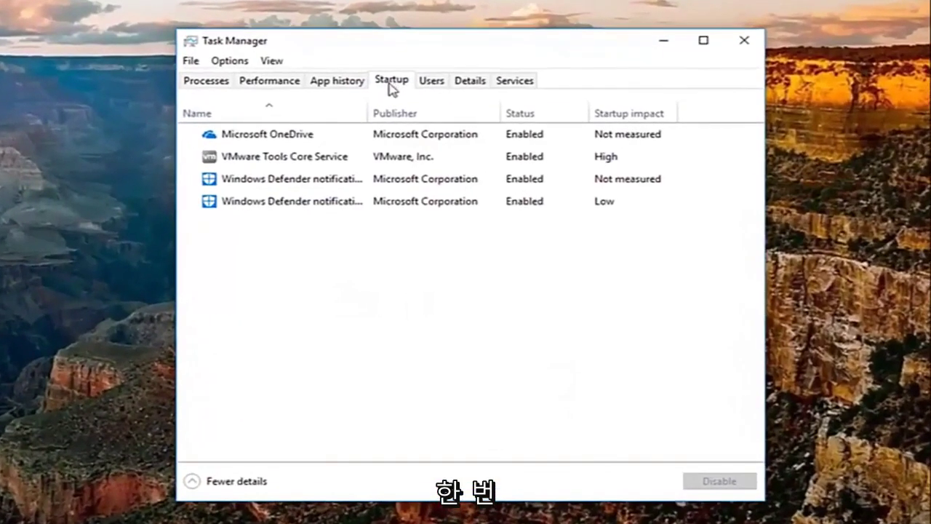
pyautogui.click(235, 154)
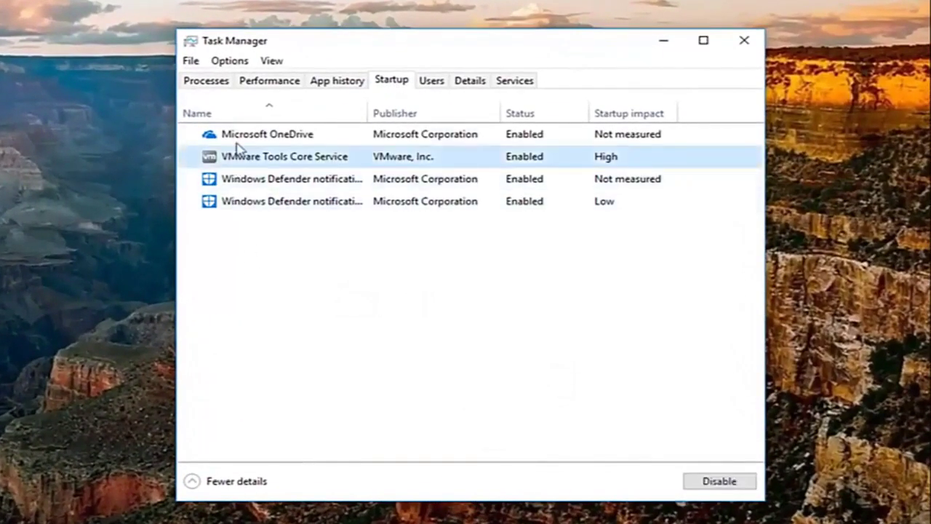
pyautogui.click(249, 200)
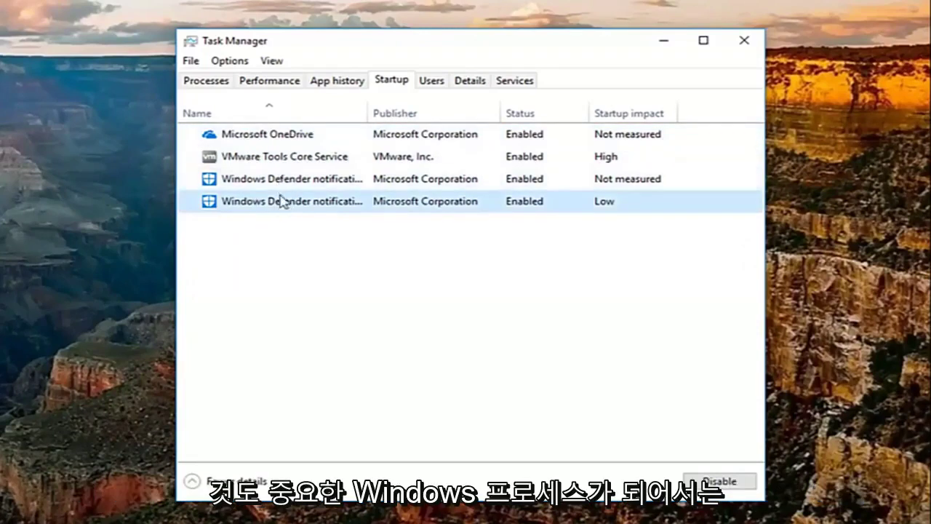
pyautogui.click(284, 141)
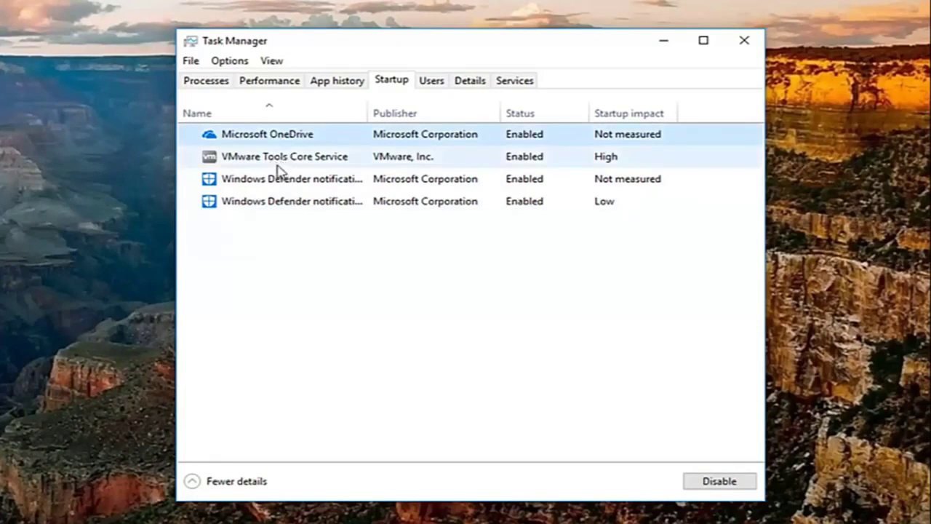
pyautogui.click(276, 164)
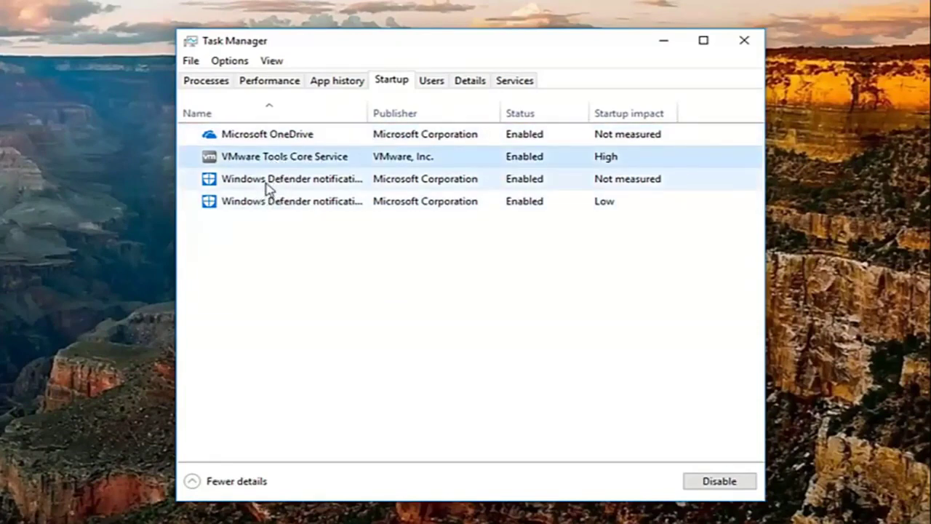
pyautogui.click(264, 182)
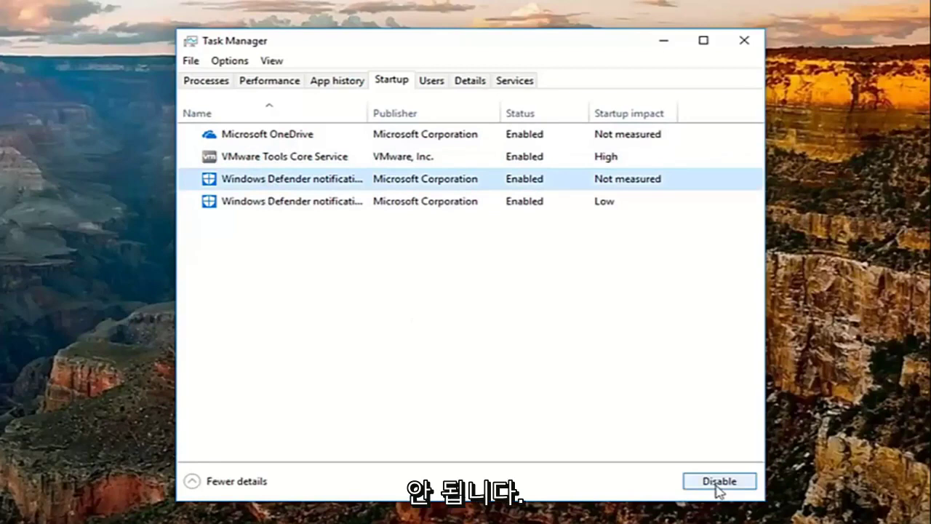
pyautogui.click(282, 160)
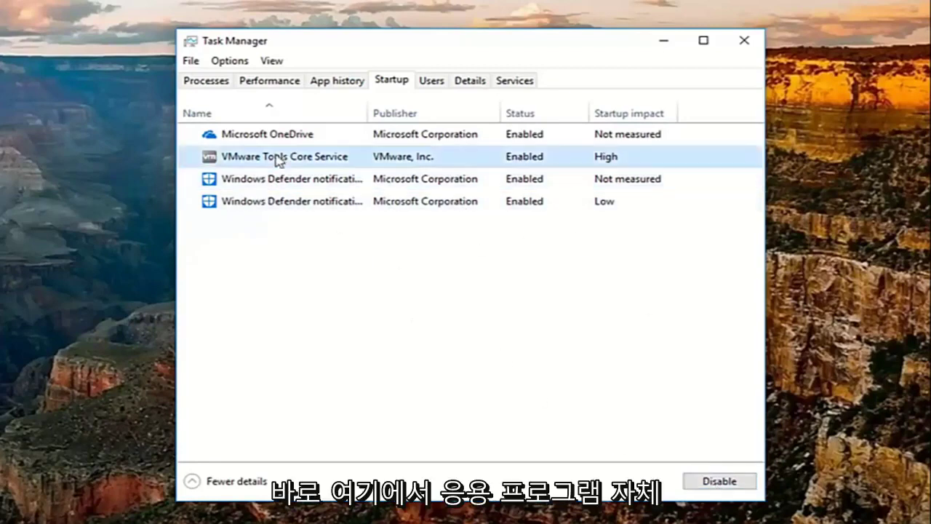
# Set the Microsoft OneDrive startup entry to Disabled
pyautogui.click(247, 140)
pyautogui.click(720, 481)
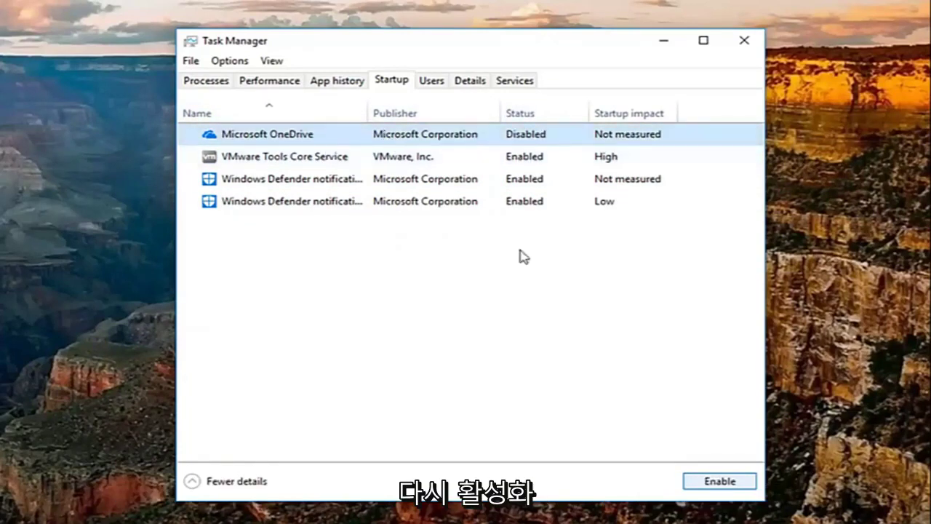
pyautogui.click(720, 481)
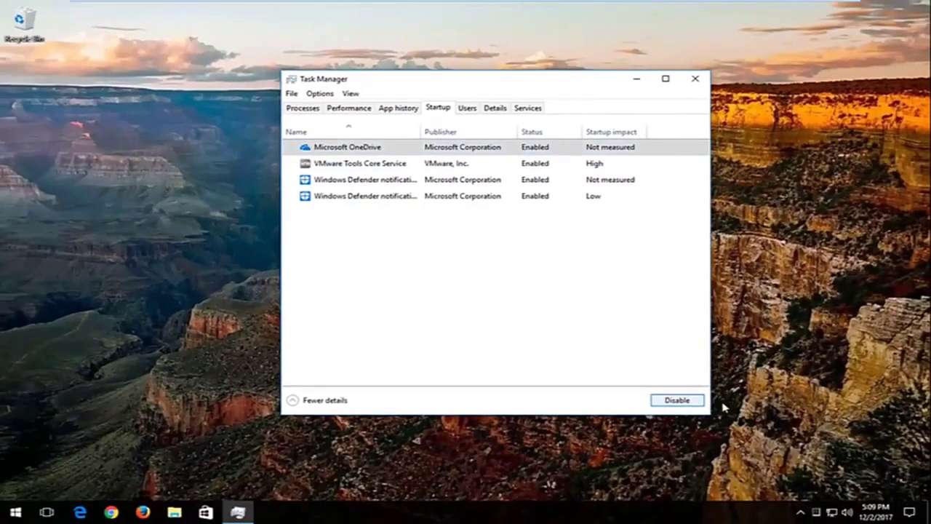
pyautogui.click(677, 401)
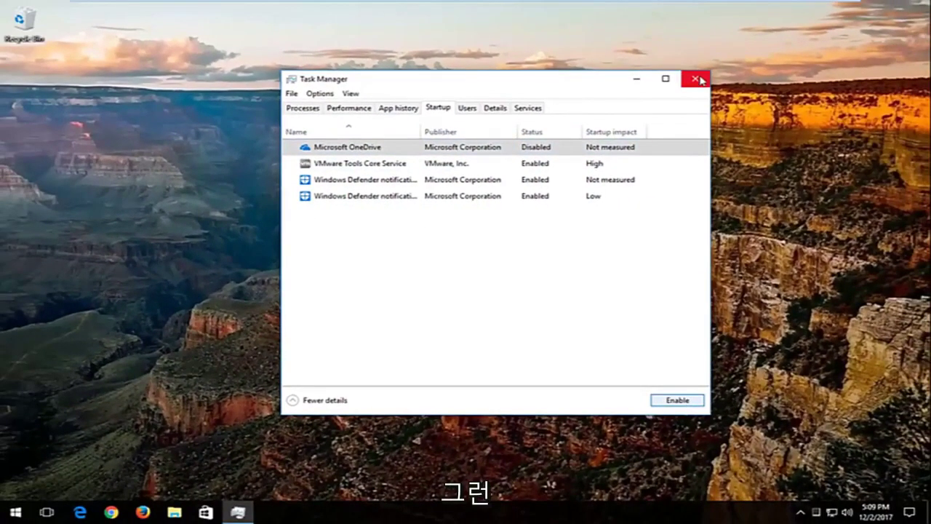
# Close Task Manager and open Add or remove programs via a 'programs' search
pyautogui.click(700, 80)
pyautogui.click(15, 512)
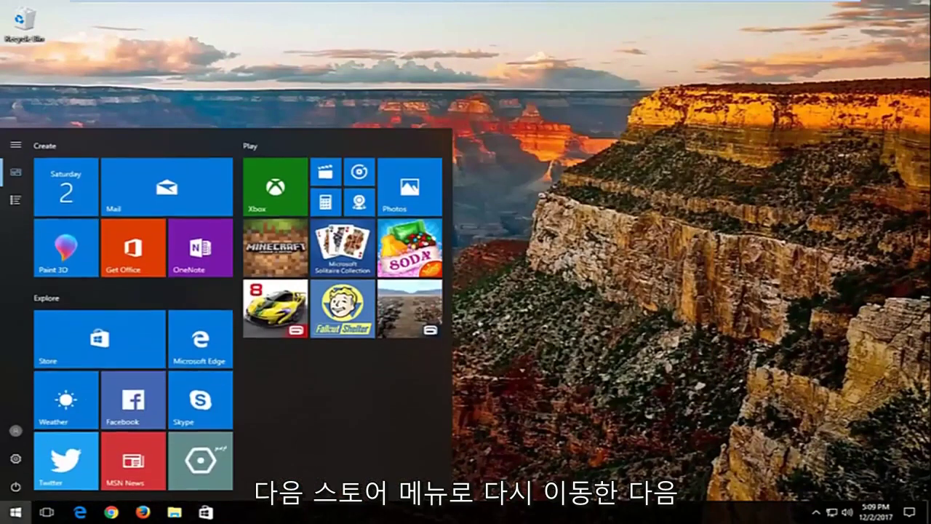
pyautogui.press('super+s')
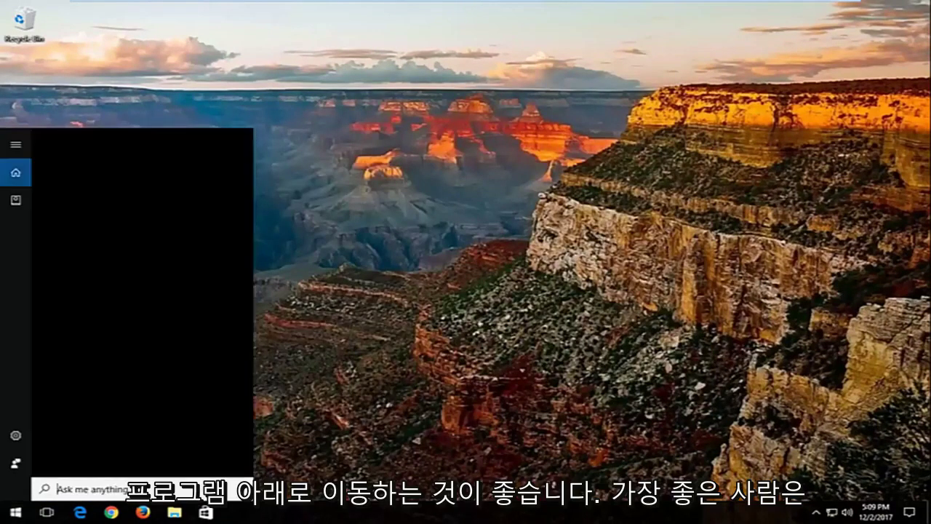
pyautogui.write('programs')
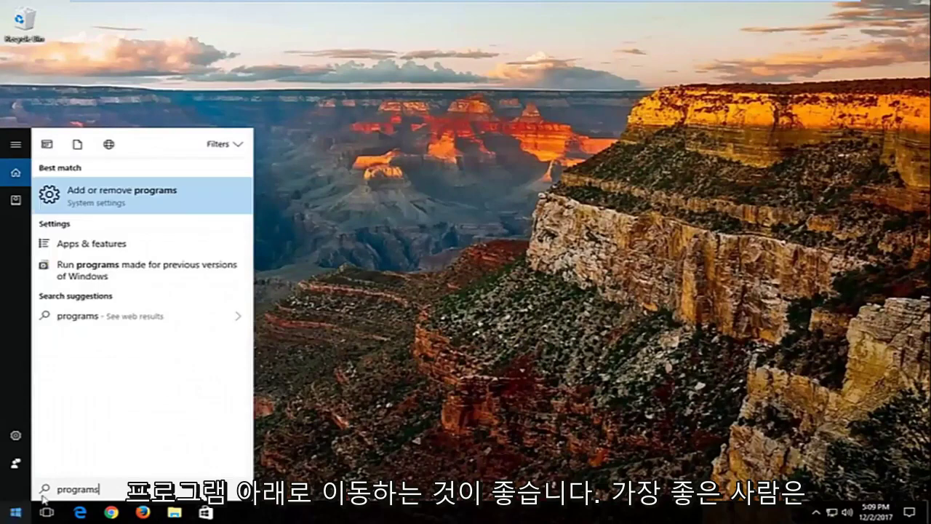
pyautogui.click(95, 208)
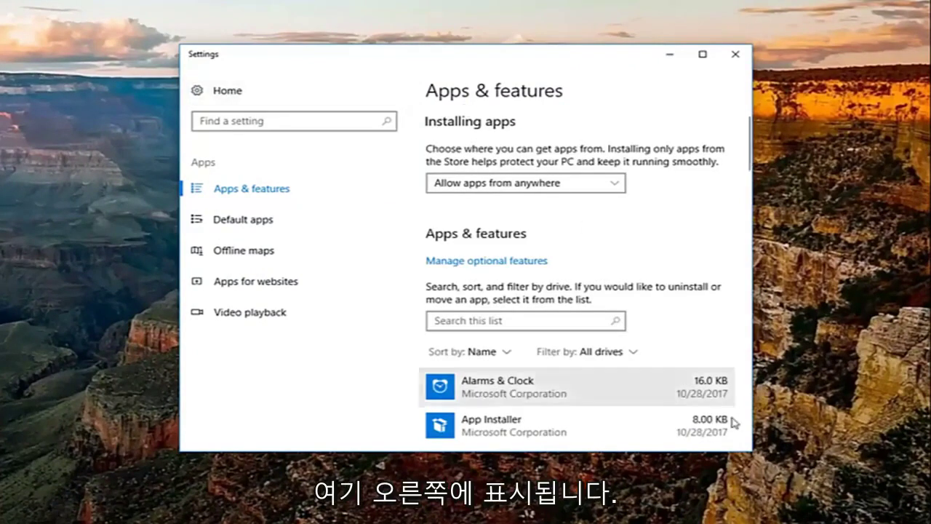
# Review options for Alarms & Clock, App Installer, Calculator, Camera and Feedback Hub
pyautogui.scroll(-3, 746, 171)
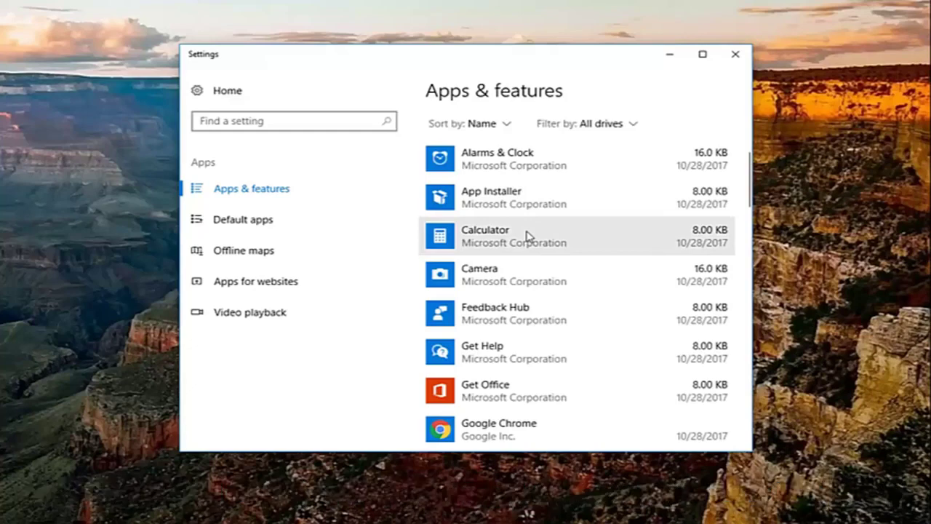
pyautogui.scroll(2, 526, 235)
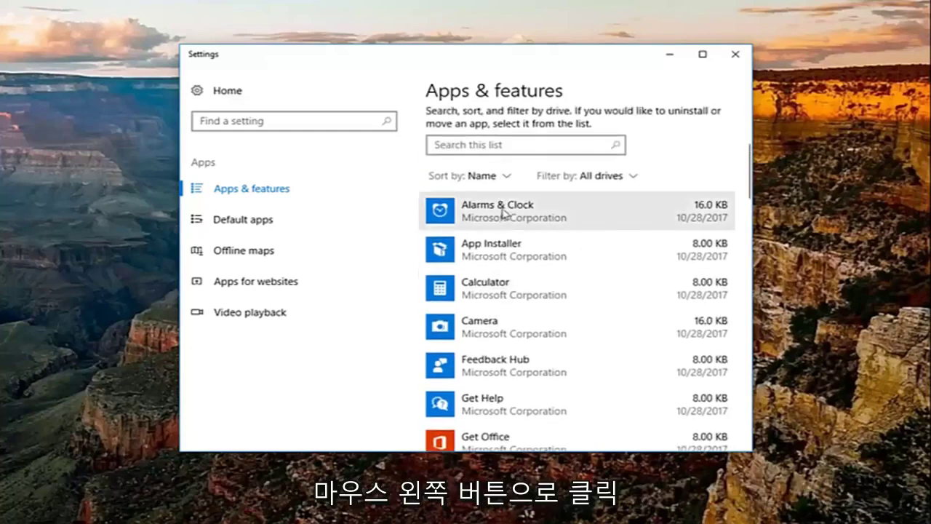
pyautogui.click(502, 213)
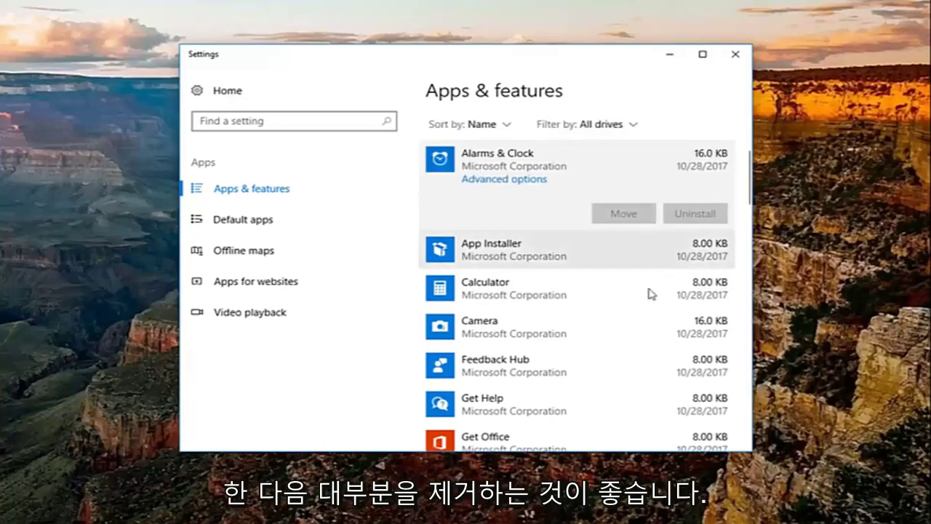
pyautogui.click(626, 365)
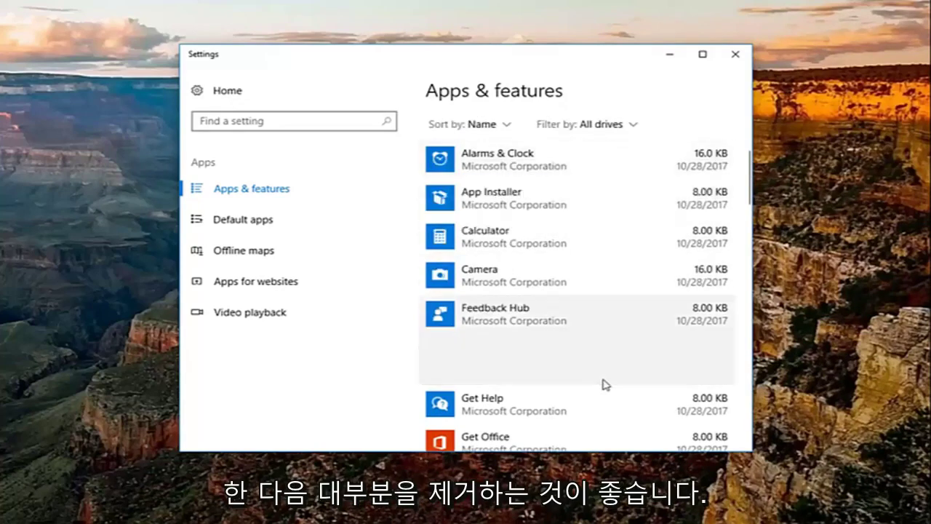
pyautogui.click(514, 165)
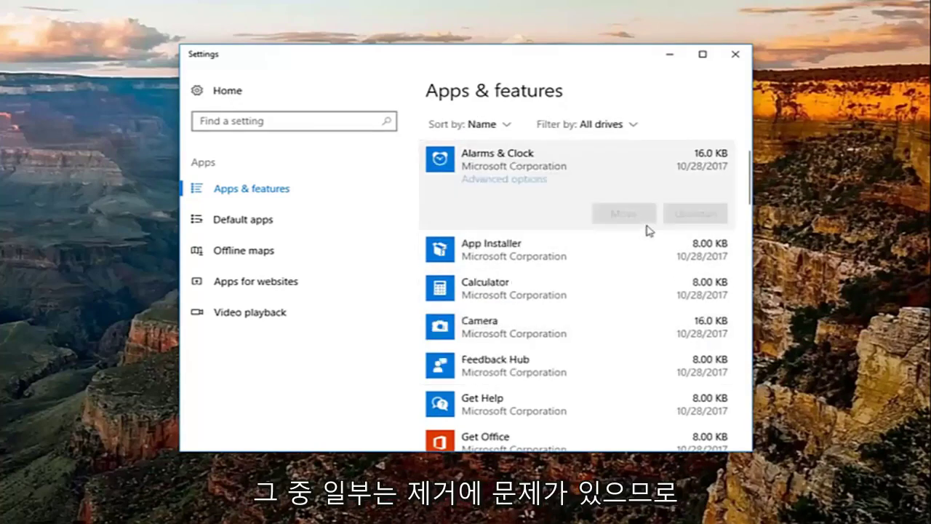
pyautogui.click(523, 262)
pyautogui.click(513, 300)
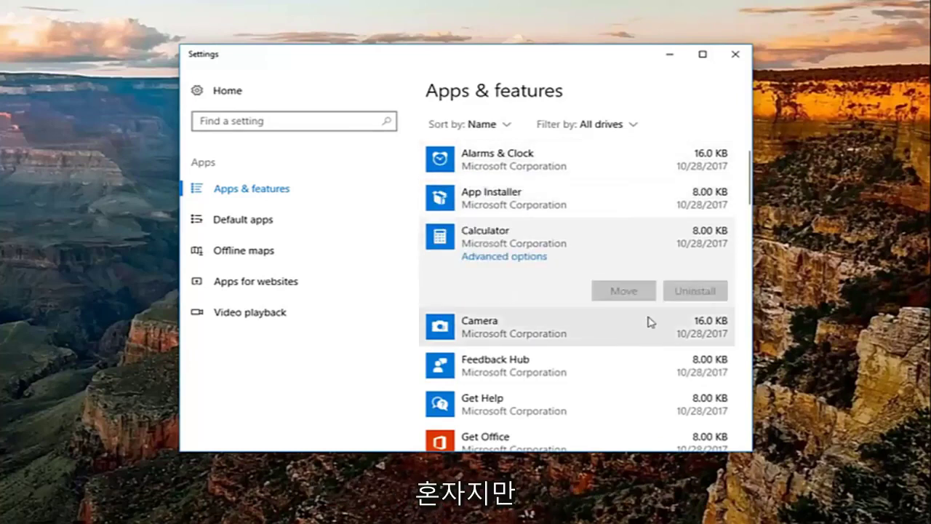
pyautogui.click(602, 342)
pyautogui.click(595, 356)
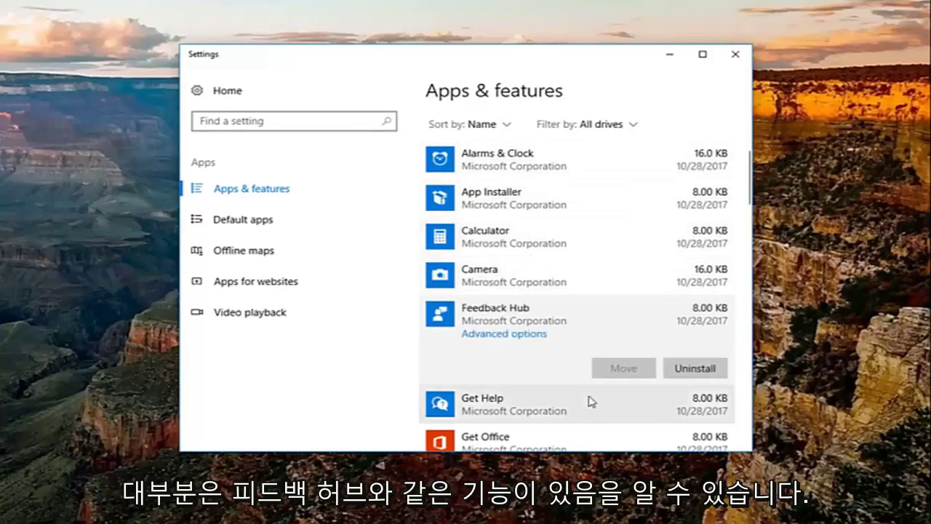
# Review the Get Help and Camera entries, then scroll back to the list's top
pyautogui.scroll(-1, 575, 335)
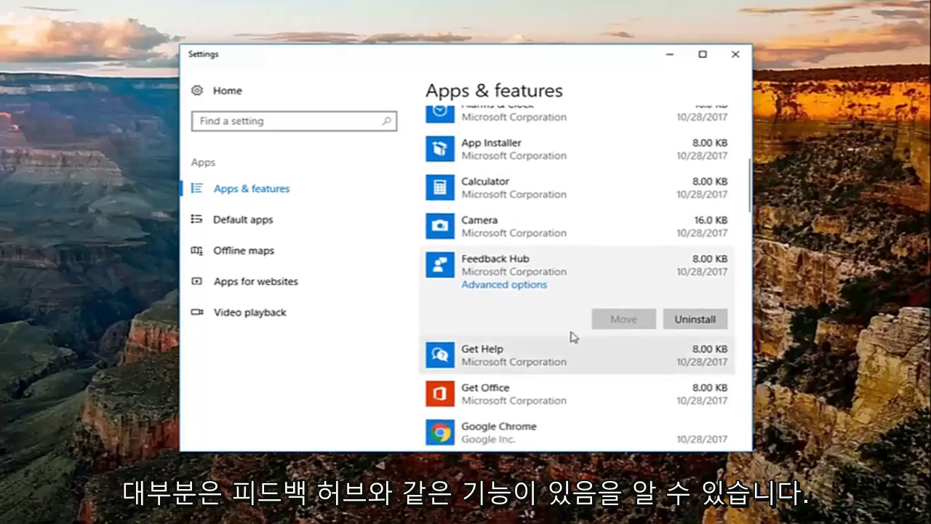
pyautogui.click(482, 352)
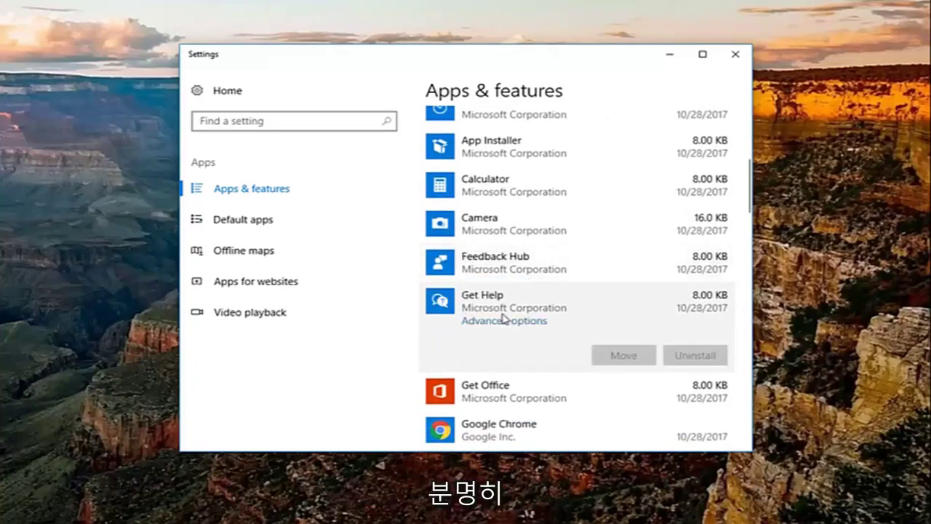
pyautogui.scroll(-1, 505, 318)
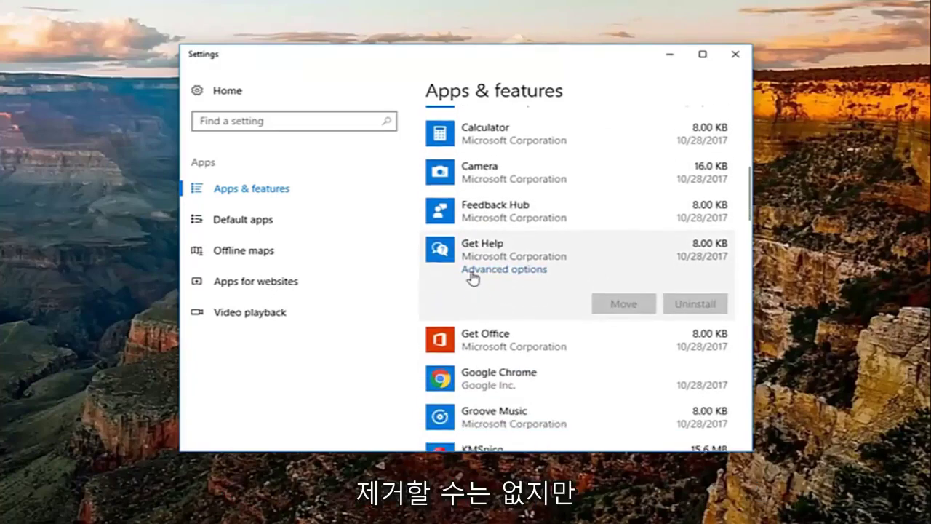
pyautogui.scroll(1, 473, 278)
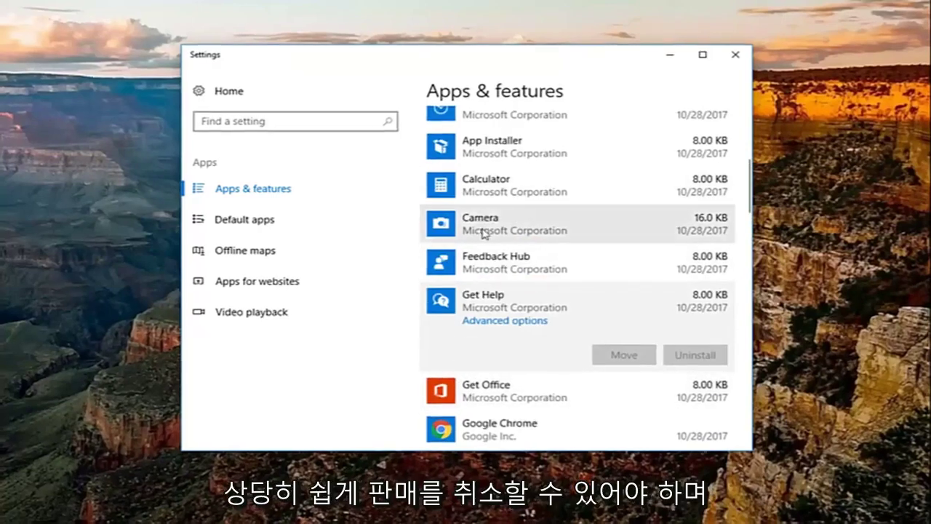
pyautogui.click(525, 234)
pyautogui.scroll(3, 525, 240)
pyautogui.scroll(2, 525, 240)
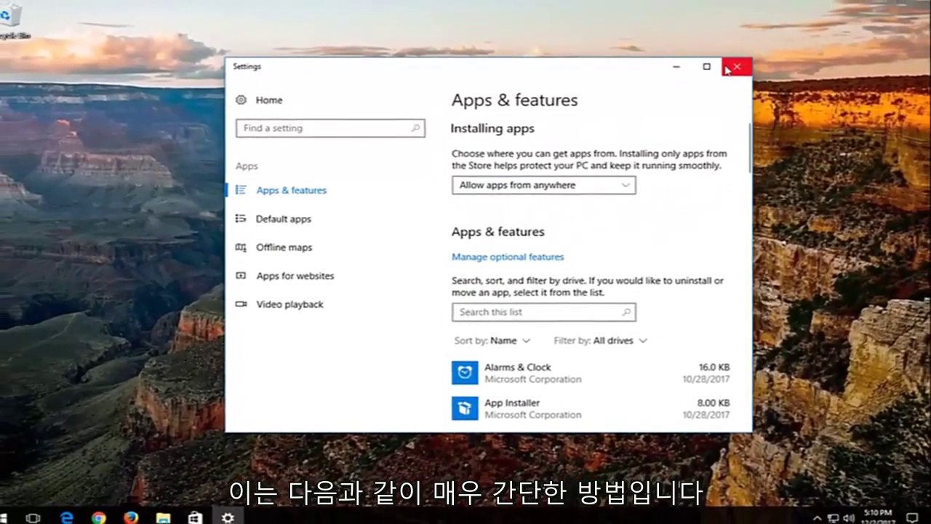
pyautogui.click(726, 67)
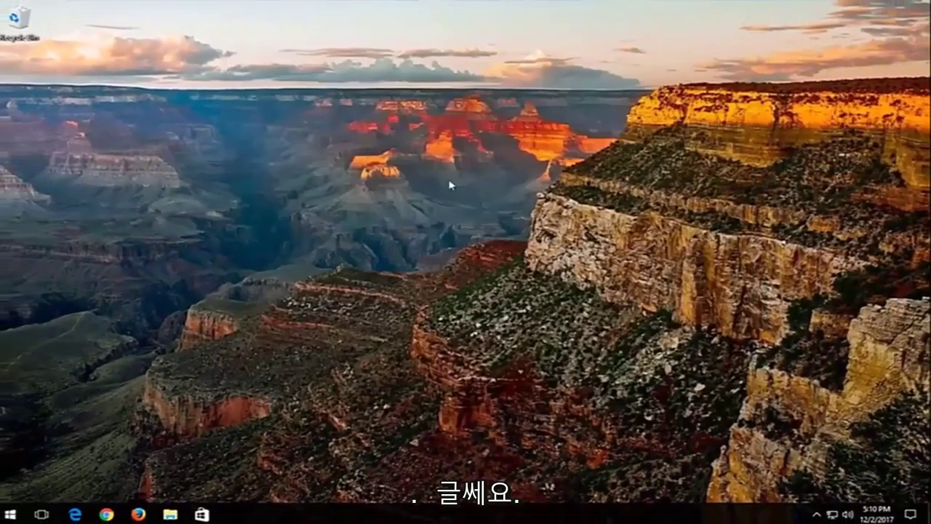